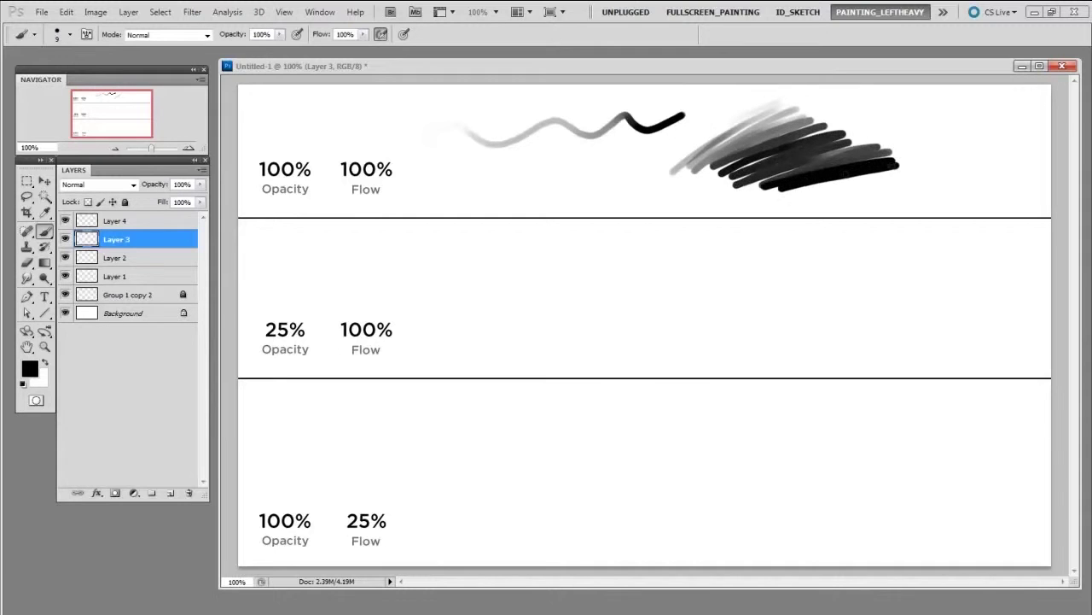
# Enlarge the brush to 50 px and paint a broad, darkening swatch at the right end of the 100% opacity, 100% flow row.
pyautogui.press(']')
pyautogui.press(']')
pyautogui.press(']')
pyautogui.press(']')
pyautogui.moveTo(871, 120)
pyautogui.mouseDown()
pyautogui.moveTo(920, 143)
pyautogui.moveTo(1015, 158)
pyautogui.moveTo(888, 171)
pyautogui.moveTo(1007, 184)
pyautogui.moveTo(892, 205)
pyautogui.mouseUp()
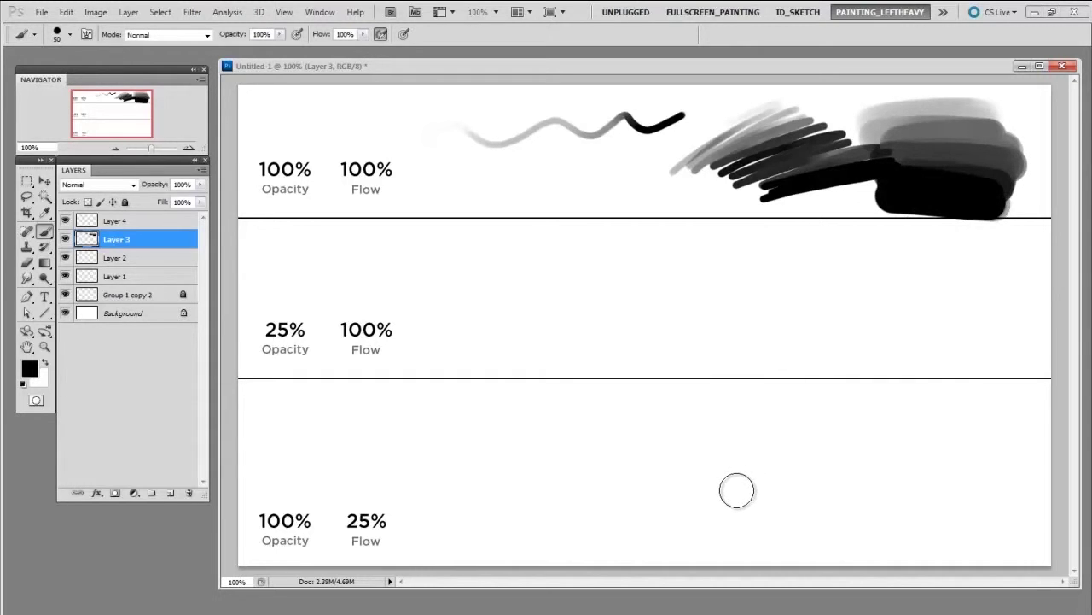
# Paint a wavy stroke in the 25% opacity row with a 25 px brush at 25% opacity and 100% flow.
pyautogui.press('[')
pyautogui.press('[')
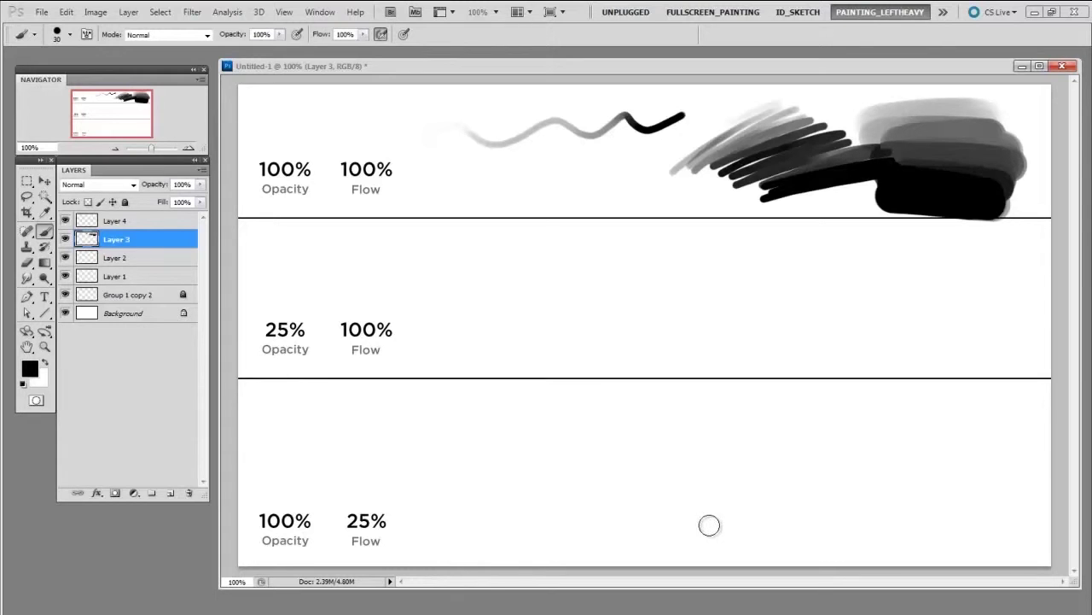
pyautogui.click(280, 35)
pyautogui.moveTo(270, 47); pyautogui.dragTo(221, 58)
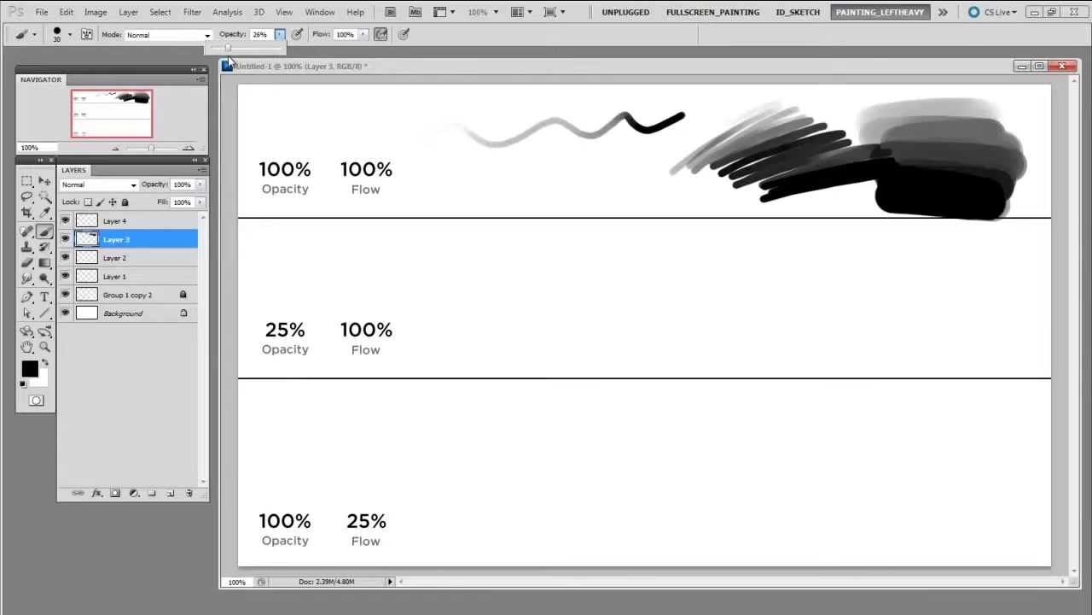
pyautogui.click(459, 58)
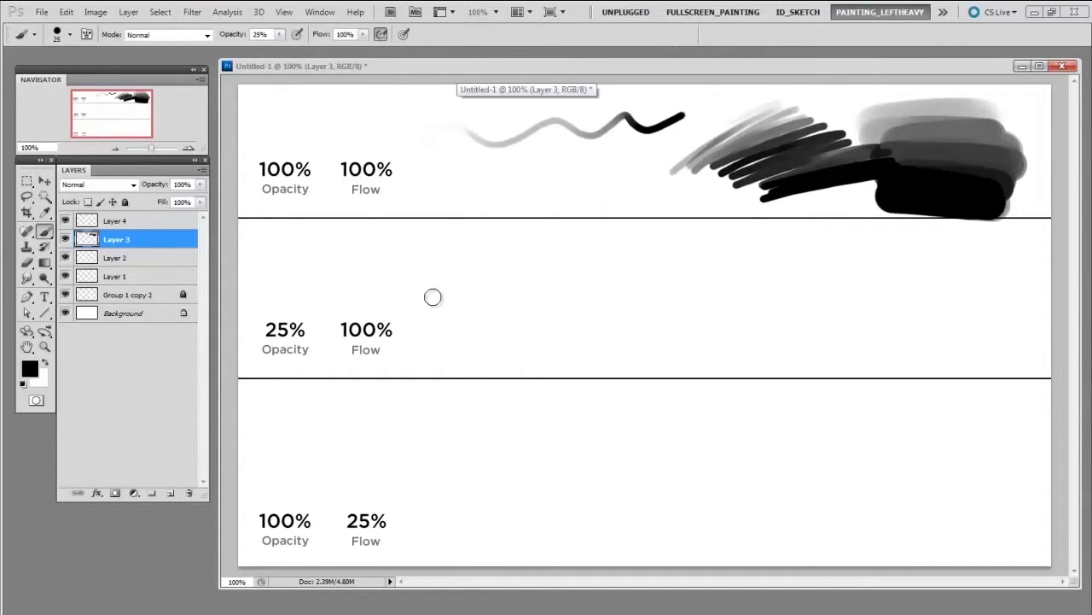
pyautogui.moveTo(427, 274)
pyautogui.mouseDown()
pyautogui.moveTo(470, 292)
pyautogui.moveTo(643, 287)
pyautogui.moveTo(694, 269)
pyautogui.mouseUp()
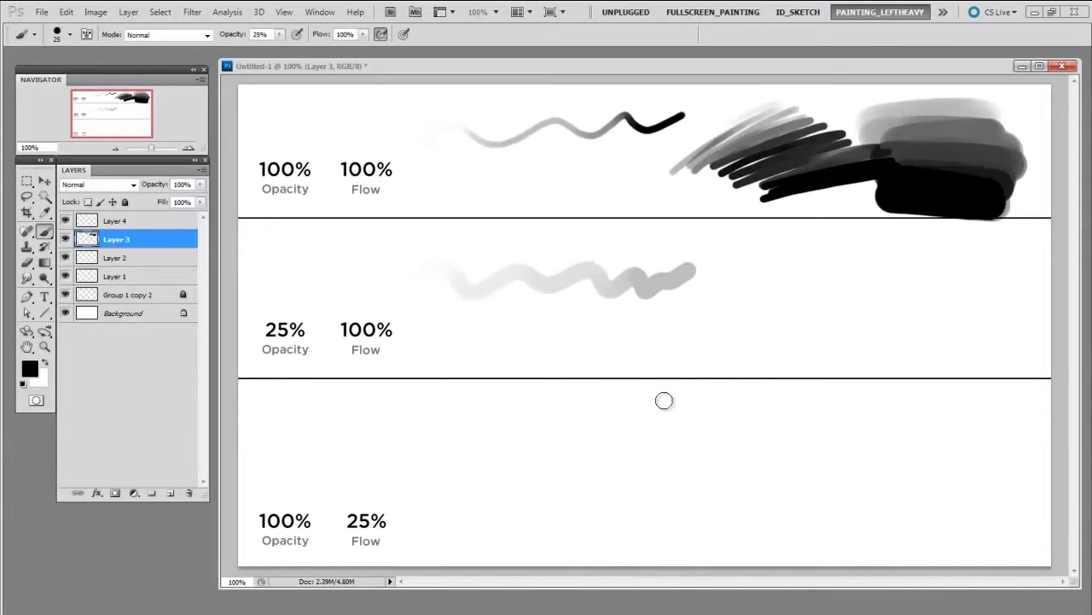
# Reduce the brush to 15 px and scribble overlapping patches beside and below the wave in the 25% opacity row.
pyautogui.press('[')
pyautogui.moveTo(511, 340)
pyautogui.mouseDown()
pyautogui.moveTo(646, 338)
pyautogui.moveTo(885, 295)
pyautogui.moveTo(874, 308)
pyautogui.moveTo(895, 316)
pyautogui.moveTo(889, 336)
pyautogui.moveTo(871, 340)
pyautogui.moveTo(887, 323)
pyautogui.moveTo(761, 305)
pyautogui.moveTo(845, 288)
pyautogui.mouseUp()
pyautogui.moveTo(780, 318)
pyautogui.mouseDown()
pyautogui.moveTo(839, 327)
pyautogui.moveTo(765, 308)
pyautogui.moveTo(788, 285)
pyautogui.moveTo(693, 287)
pyautogui.mouseUp()
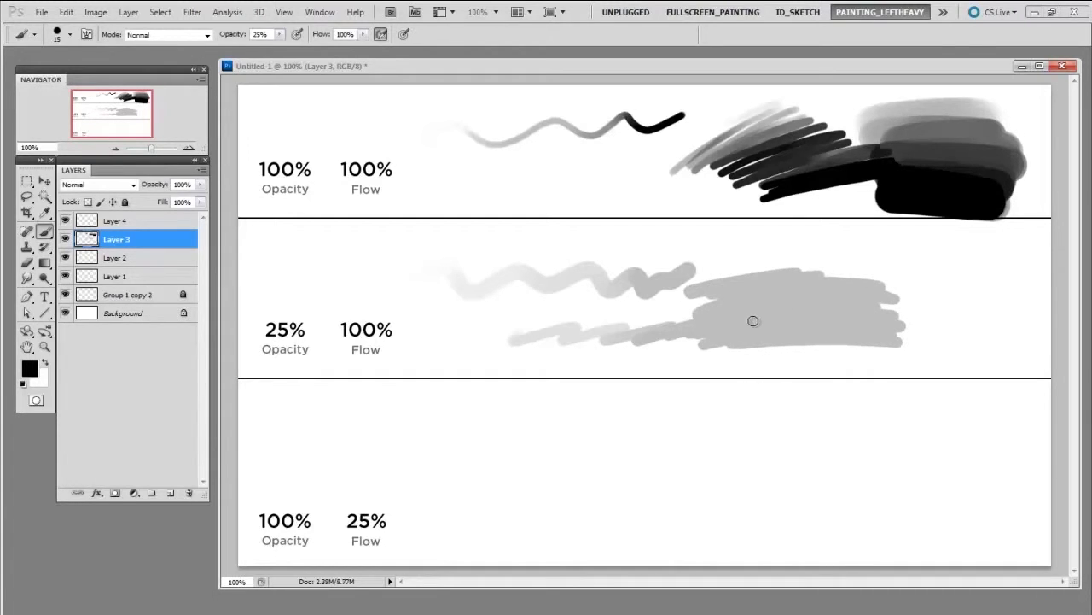
pyautogui.moveTo(735, 255)
pyautogui.mouseDown()
pyautogui.moveTo(704, 313)
pyautogui.moveTo(769, 255)
pyautogui.moveTo(695, 350)
pyautogui.moveTo(763, 232)
pyautogui.moveTo(706, 295)
pyautogui.moveTo(675, 359)
pyautogui.moveTo(796, 272)
pyautogui.moveTo(699, 357)
pyautogui.moveTo(681, 353)
pyautogui.moveTo(754, 241)
pyautogui.moveTo(679, 358)
pyautogui.moveTo(753, 321)
pyautogui.moveTo(791, 281)
pyautogui.moveTo(794, 240)
pyautogui.moveTo(719, 274)
pyautogui.moveTo(642, 345)
pyautogui.moveTo(690, 373)
pyautogui.moveTo(774, 298)
pyautogui.mouseUp()
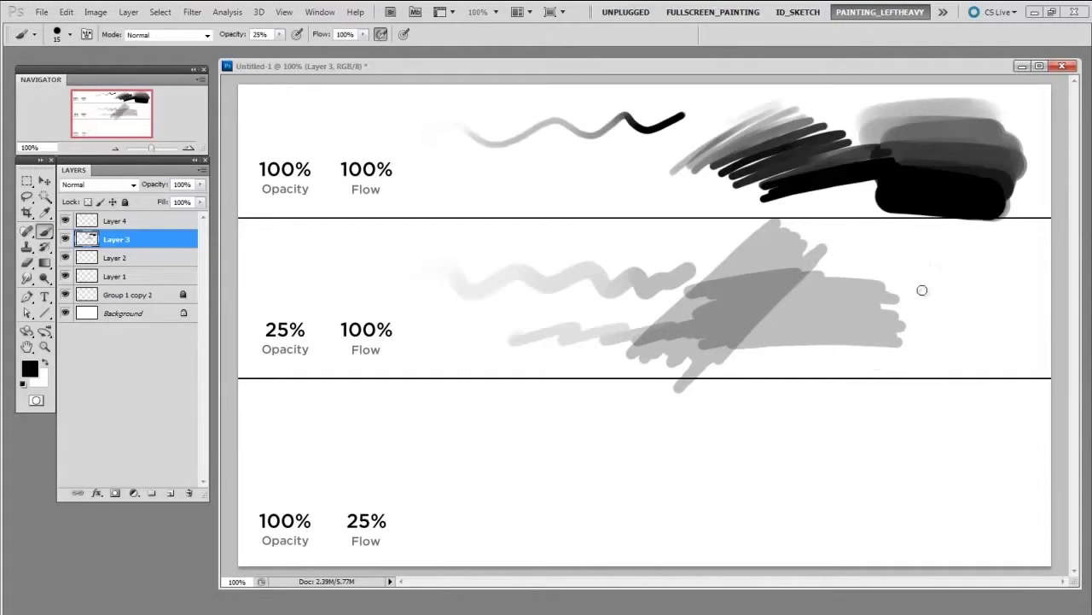
pyautogui.moveTo(930, 261)
pyautogui.mouseDown()
pyautogui.moveTo(1003, 284)
pyautogui.moveTo(886, 336)
pyautogui.moveTo(894, 341)
pyautogui.moveTo(873, 357)
pyautogui.moveTo(893, 344)
pyautogui.moveTo(878, 340)
pyautogui.moveTo(893, 337)
pyautogui.moveTo(904, 285)
pyautogui.moveTo(892, 365)
pyautogui.moveTo(982, 305)
pyautogui.moveTo(886, 316)
pyautogui.moveTo(879, 299)
pyautogui.moveTo(1004, 291)
pyautogui.moveTo(947, 309)
pyautogui.moveTo(985, 311)
pyautogui.moveTo(926, 342)
pyautogui.moveTo(900, 345)
pyautogui.moveTo(1000, 319)
pyautogui.moveTo(904, 315)
pyautogui.moveTo(927, 306)
pyautogui.moveTo(884, 323)
pyautogui.moveTo(898, 332)
pyautogui.moveTo(879, 362)
pyautogui.mouseUp()
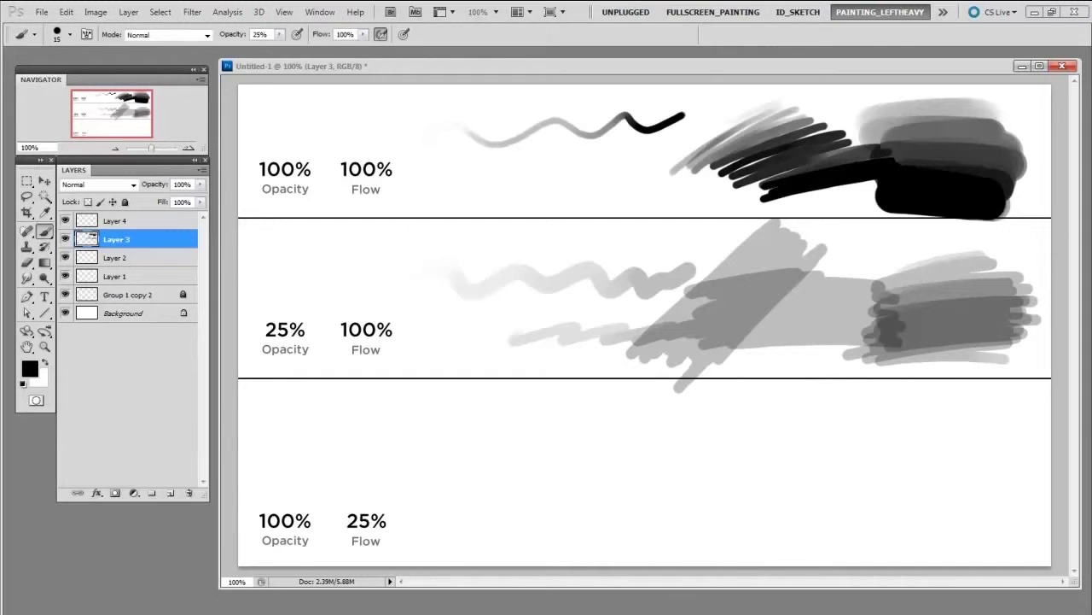
# Set the brush to 100% opacity and 24% flow, and paint a wavy stroke in the 25% flow row.
pyautogui.moveTo(290, 50); pyautogui.dragTo(362, 81)
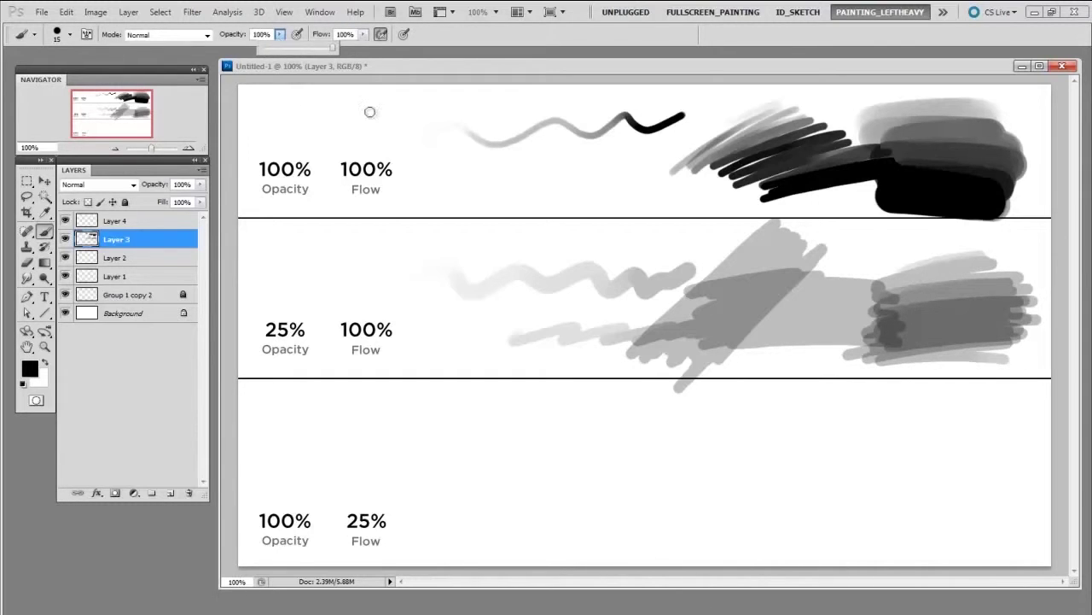
pyautogui.click(363, 35)
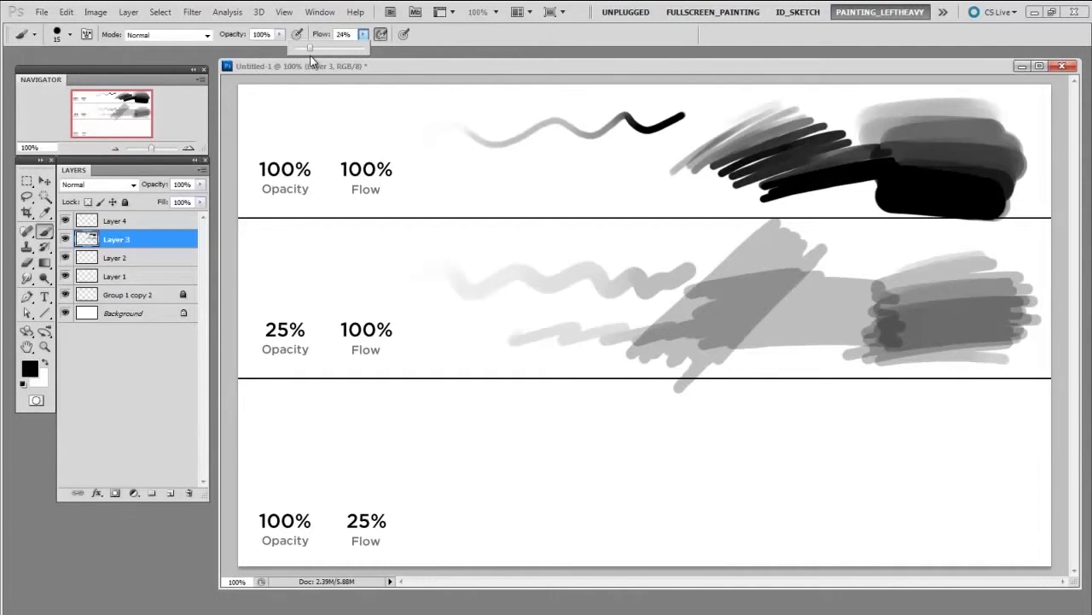
pyautogui.click(483, 545)
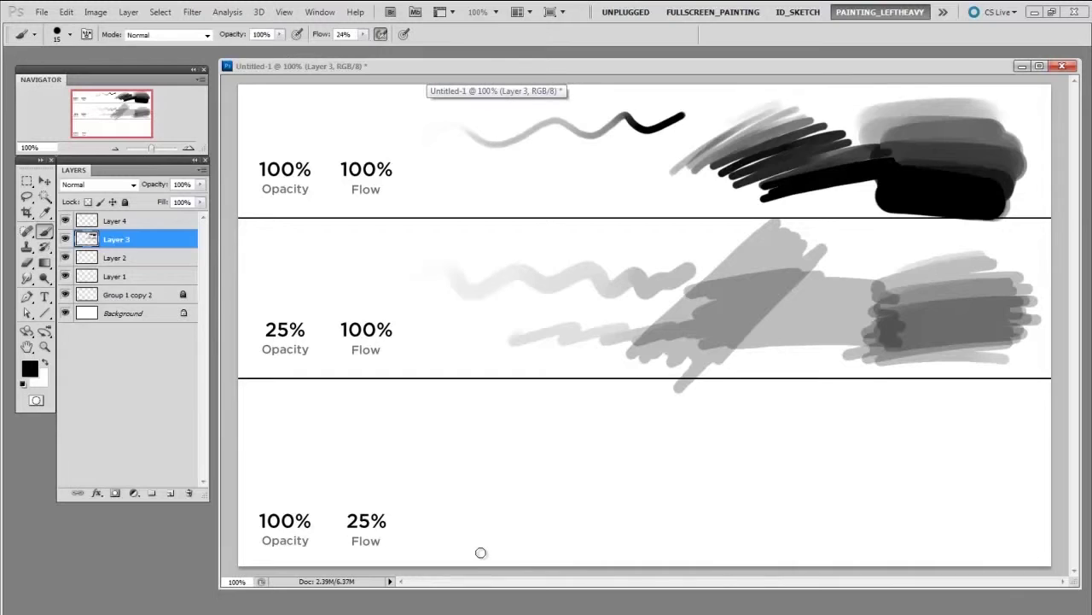
pyautogui.moveTo(414, 438)
pyautogui.mouseDown()
pyautogui.moveTo(457, 447)
pyautogui.moveTo(508, 435)
pyautogui.moveTo(562, 457)
pyautogui.moveTo(662, 427)
pyautogui.mouseUp()
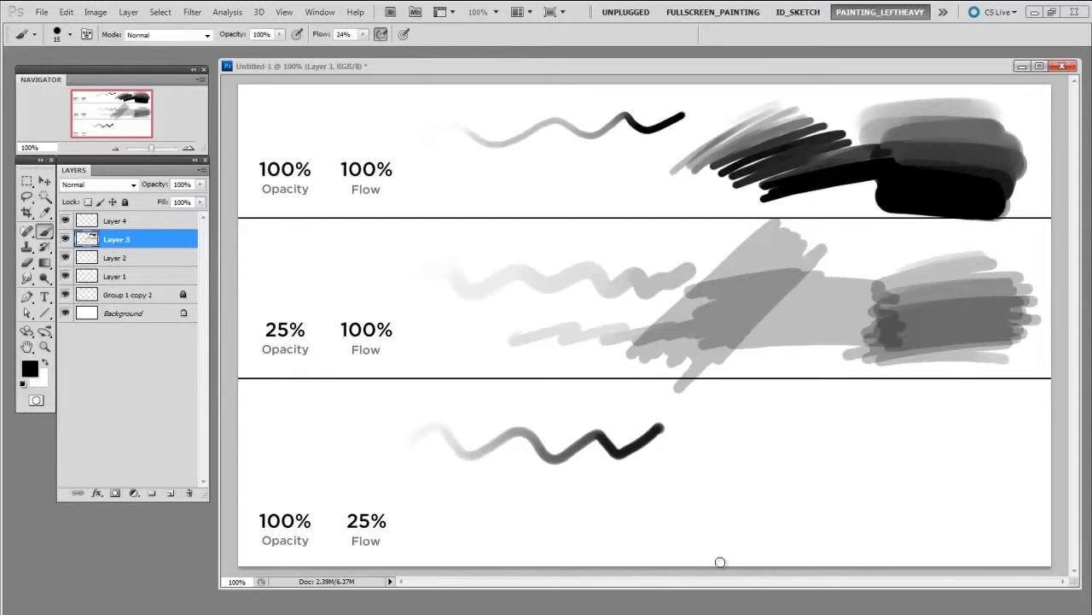
# Scribble a dark overlapping patch beside the wave and, with a larger brush, a light zigzag beneath it in the 25% flow row.
pyautogui.moveTo(678, 470)
pyautogui.mouseDown()
pyautogui.moveTo(784, 431)
pyautogui.moveTo(793, 436)
pyautogui.moveTo(697, 480)
pyautogui.moveTo(695, 491)
pyautogui.moveTo(703, 500)
pyautogui.moveTo(855, 488)
pyautogui.mouseUp()
pyautogui.moveTo(797, 459)
pyautogui.mouseDown()
pyautogui.moveTo(828, 437)
pyautogui.moveTo(857, 493)
pyautogui.moveTo(776, 512)
pyautogui.mouseUp()
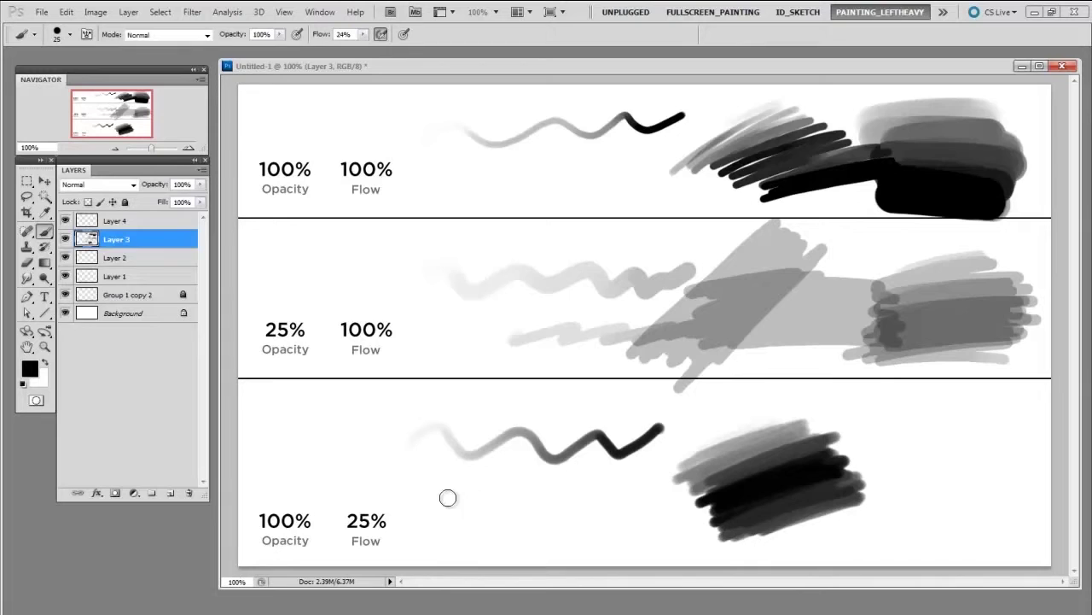
pyautogui.press(']')
pyautogui.moveTo(474, 496)
pyautogui.mouseDown()
pyautogui.moveTo(447, 479)
pyautogui.moveTo(492, 479)
pyautogui.moveTo(509, 498)
pyautogui.moveTo(696, 536)
pyautogui.mouseUp()
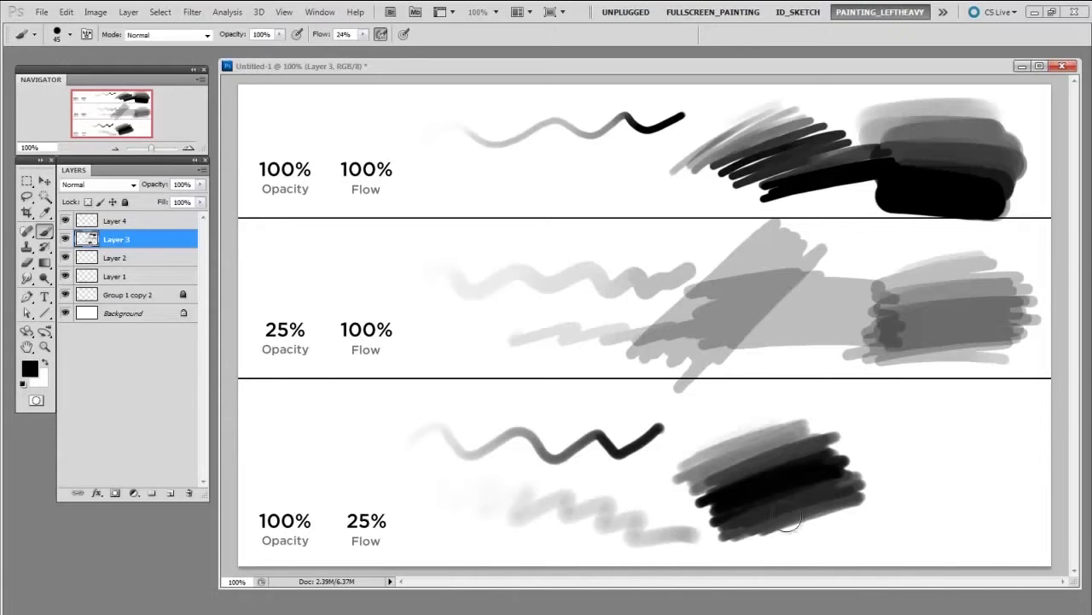
# Enlarge the brush to 80 px and paint a soft round gray patch at the right end of the 25% flow row.
pyautogui.press(']')
pyautogui.press(']')
pyautogui.press(']')
pyautogui.press(']')
pyautogui.moveTo(841, 393)
pyautogui.mouseDown()
pyautogui.moveTo(990, 463)
pyautogui.moveTo(881, 408)
pyautogui.moveTo(957, 436)
pyautogui.moveTo(979, 471)
pyautogui.moveTo(957, 486)
pyautogui.moveTo(960, 500)
pyautogui.moveTo(901, 455)
pyautogui.moveTo(870, 446)
pyautogui.moveTo(1001, 489)
pyautogui.moveTo(980, 472)
pyautogui.moveTo(887, 453)
pyautogui.moveTo(963, 512)
pyautogui.moveTo(941, 537)
pyautogui.mouseUp()
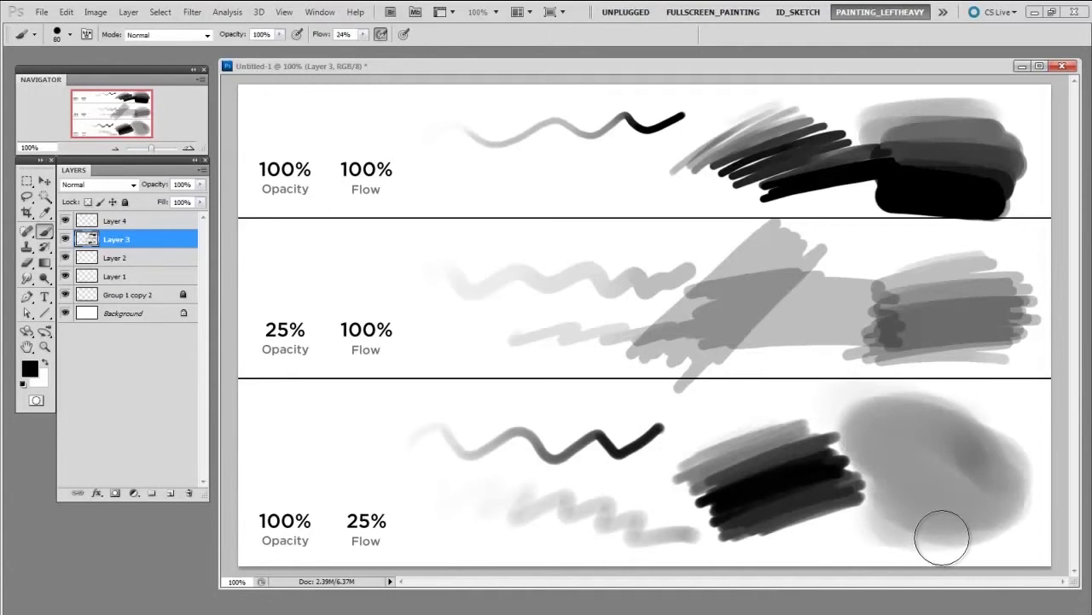
# Reduce the brush to 45 px and paint further strokes over the soft round patch.
pyautogui.press('[')
pyautogui.press('[')
pyautogui.press('[')
pyautogui.press('[')
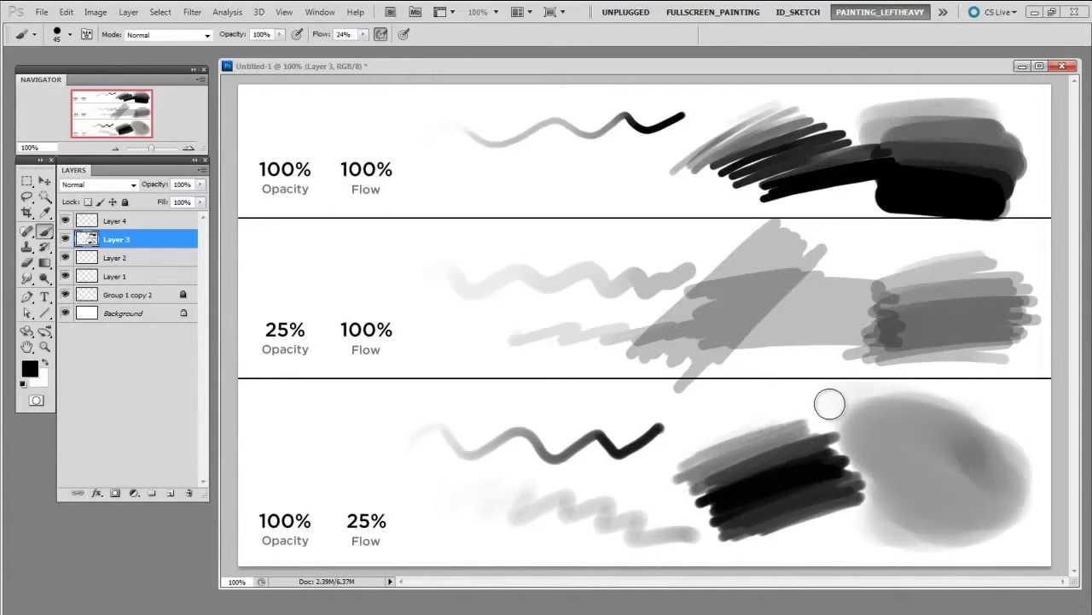
pyautogui.moveTo(855, 403)
pyautogui.mouseDown()
pyautogui.moveTo(900, 413)
pyautogui.moveTo(964, 461)
pyautogui.moveTo(926, 533)
pyautogui.moveTo(979, 463)
pyautogui.moveTo(890, 543)
pyautogui.mouseUp()
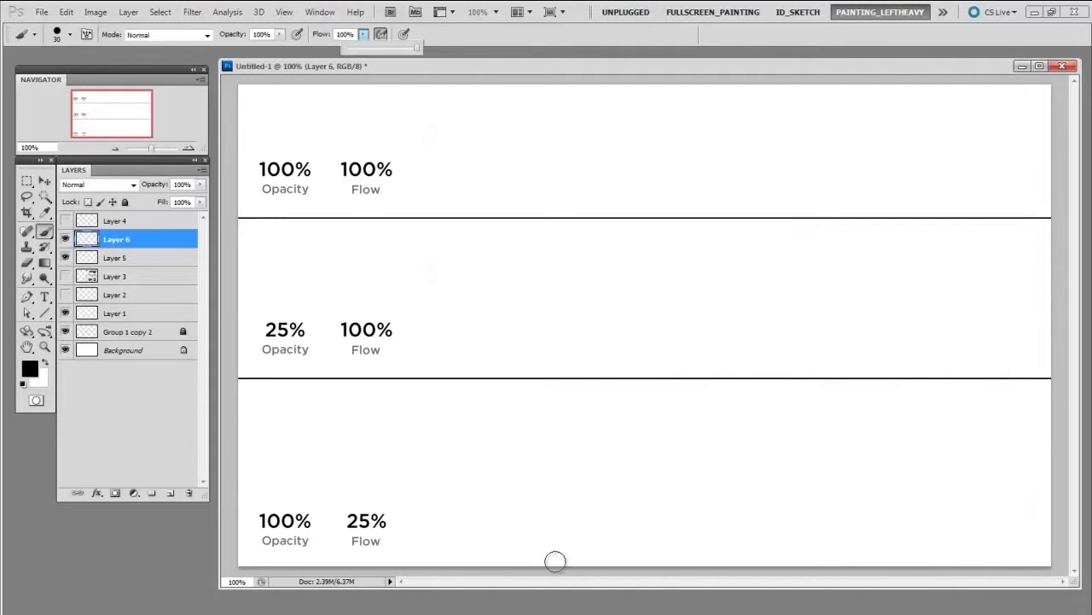
# On Layer 6, paint a wavy stroke and a dark scribbled patch in the top row with a 15 px brush at 100% flow.
pyautogui.click(504, 68)
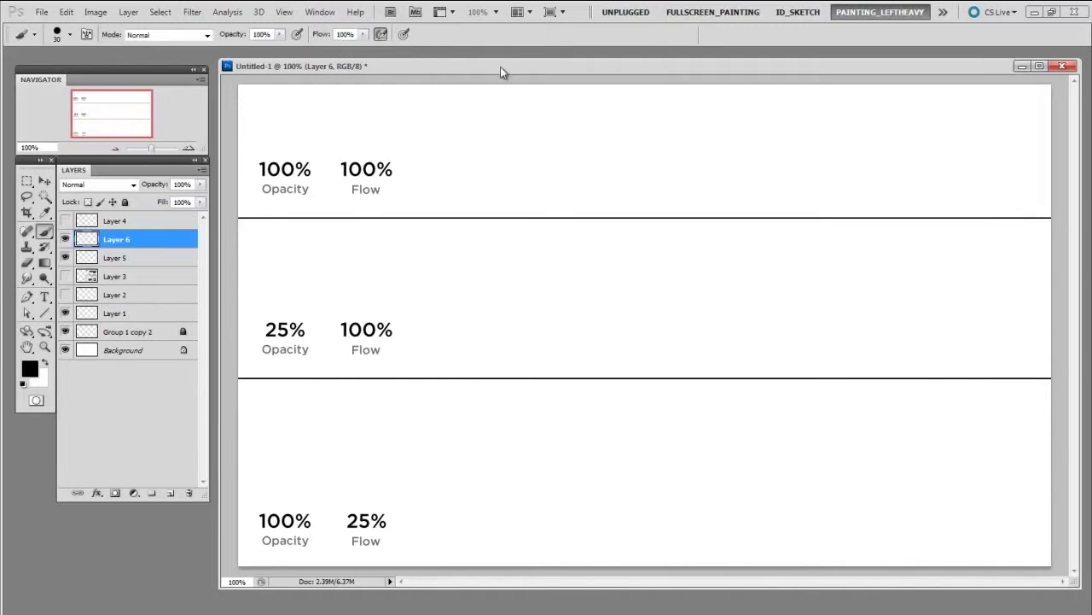
pyautogui.press('[')
pyautogui.moveTo(446, 155)
pyautogui.mouseDown()
pyautogui.moveTo(480, 169)
pyautogui.moveTo(714, 132)
pyautogui.mouseUp()
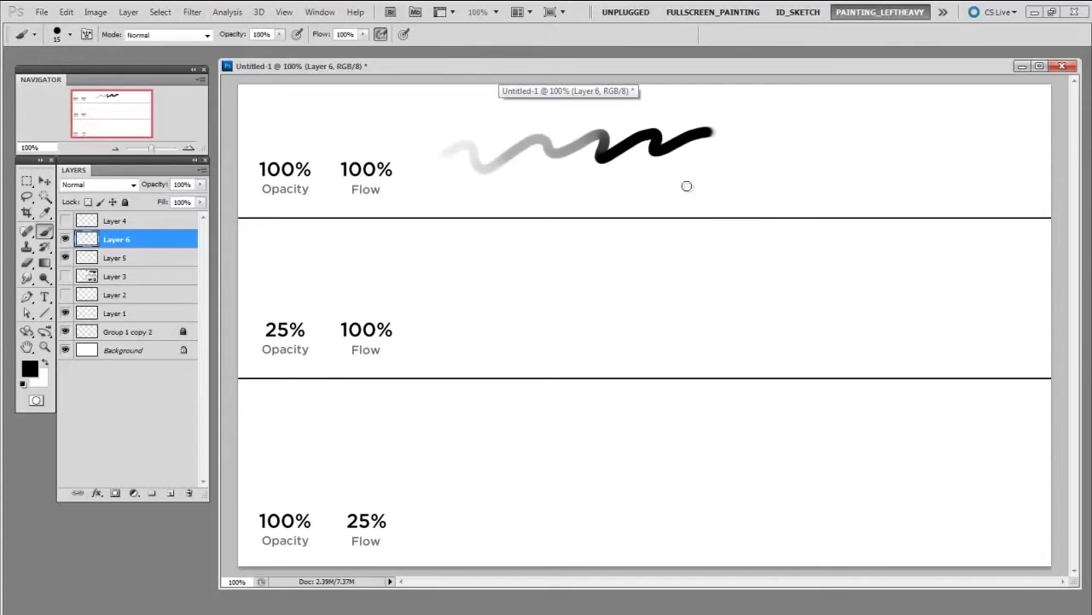
pyautogui.moveTo(800, 106)
pyautogui.mouseDown()
pyautogui.moveTo(740, 137)
pyautogui.moveTo(849, 120)
pyautogui.moveTo(846, 139)
pyautogui.moveTo(887, 148)
pyautogui.moveTo(768, 175)
pyautogui.moveTo(912, 181)
pyautogui.moveTo(789, 198)
pyautogui.moveTo(835, 168)
pyautogui.moveTo(777, 171)
pyautogui.moveTo(887, 189)
pyautogui.mouseUp()
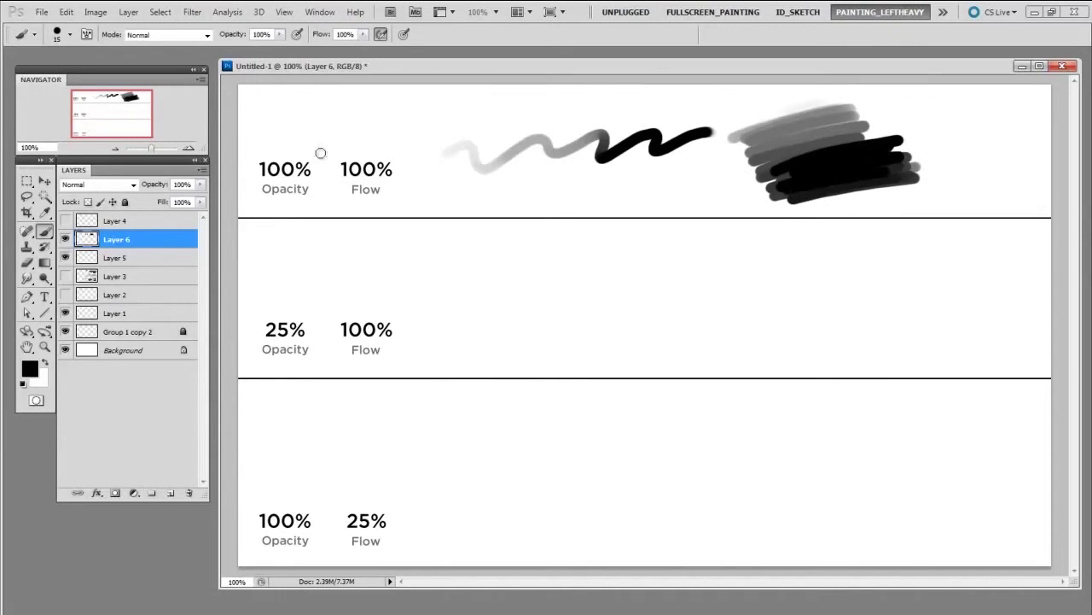
# Lower the brush opacity to about 25% and scribble two overlapping gray patches in the 25% opacity row.
pyautogui.moveTo(230, 48); pyautogui.dragTo(227, 48)
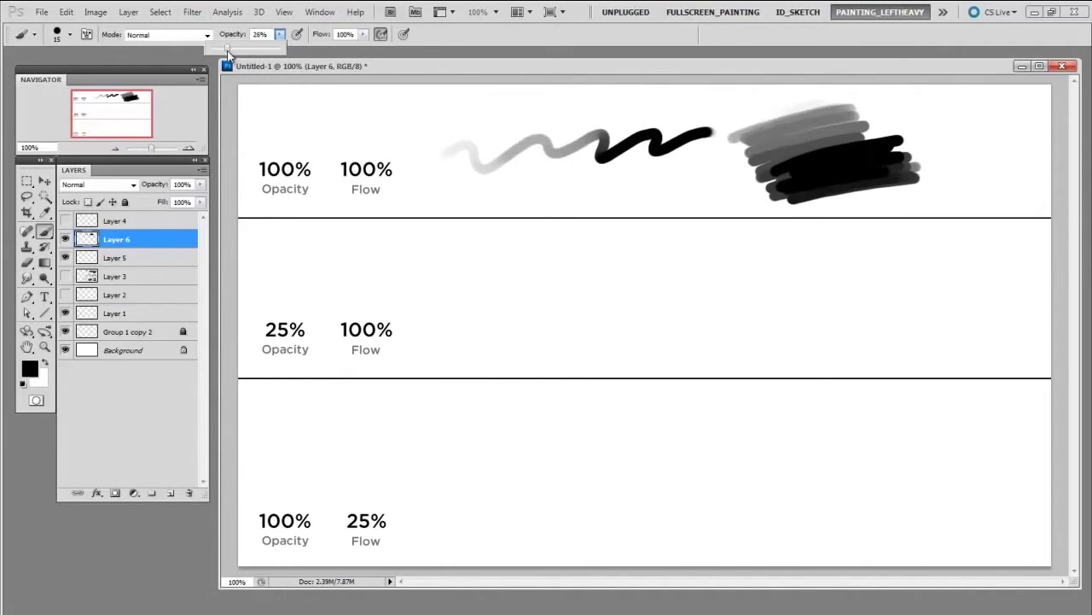
pyautogui.moveTo(452, 251)
pyautogui.mouseDown()
pyautogui.moveTo(448, 283)
pyautogui.moveTo(469, 290)
pyautogui.moveTo(620, 261)
pyautogui.moveTo(595, 283)
pyautogui.moveTo(524, 301)
pyautogui.moveTo(549, 277)
pyautogui.moveTo(480, 302)
pyautogui.moveTo(484, 289)
pyautogui.moveTo(526, 296)
pyautogui.moveTo(542, 315)
pyautogui.moveTo(644, 292)
pyautogui.moveTo(678, 296)
pyautogui.moveTo(653, 277)
pyautogui.moveTo(663, 271)
pyautogui.moveTo(636, 289)
pyautogui.mouseUp()
pyautogui.moveTo(551, 361)
pyautogui.mouseDown()
pyautogui.moveTo(661, 252)
pyautogui.moveTo(677, 243)
pyautogui.moveTo(572, 354)
pyautogui.moveTo(717, 254)
pyautogui.moveTo(649, 328)
pyautogui.mouseUp()
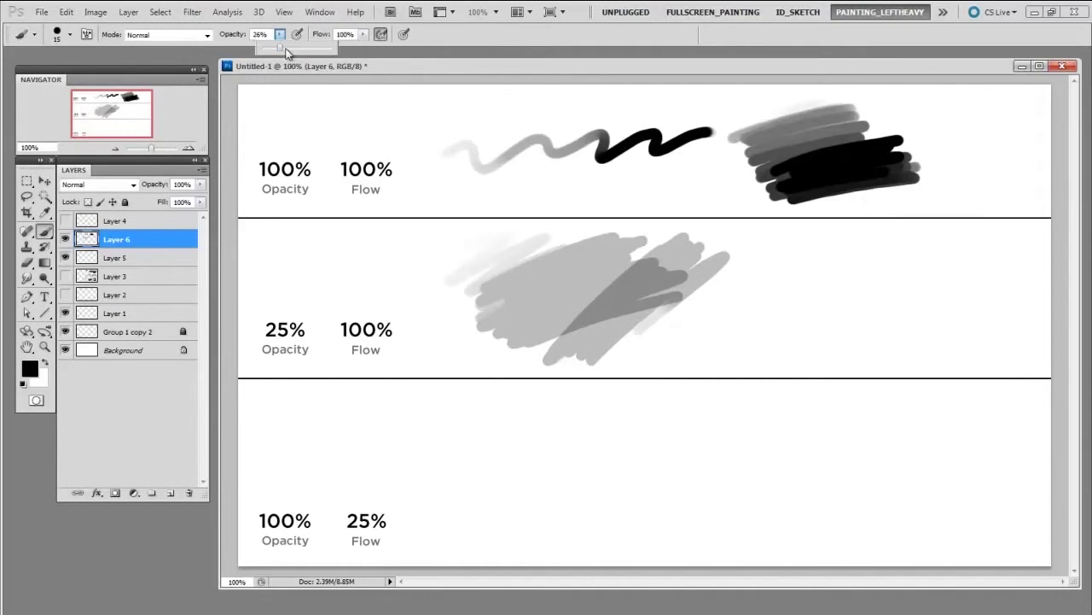
# Set the brush to 100% opacity and 22% flow, and paint a zigzag stroke in the 25% flow row.
pyautogui.click(363, 34)
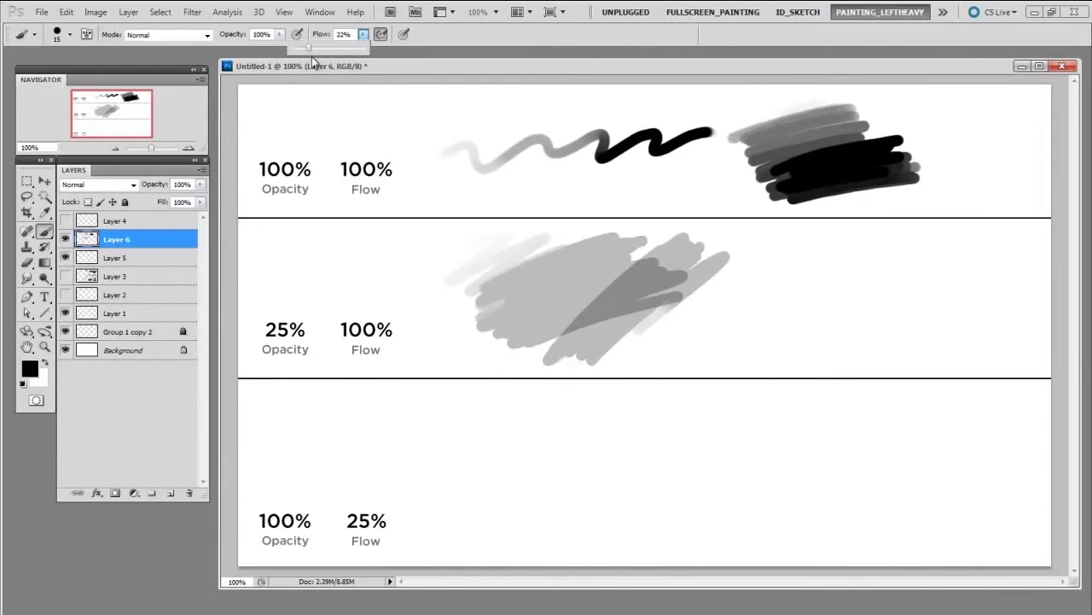
pyautogui.click(417, 447)
pyautogui.moveTo(476, 441); pyautogui.dragTo(683, 441)
# Enlarge the brush and paint a broad soft stroke leading into a dark round patch at the right of the 25% flow row.
pyautogui.press(']')
pyautogui.press(']')
pyautogui.press(']')
pyautogui.press(']')
pyautogui.press(']')
pyautogui.moveTo(458, 529)
pyautogui.mouseDown()
pyautogui.moveTo(797, 526)
pyautogui.moveTo(910, 483)
pyautogui.mouseUp()
pyautogui.moveTo(752, 414)
pyautogui.mouseDown()
pyautogui.moveTo(969, 468)
pyautogui.moveTo(909, 460)
pyautogui.moveTo(906, 476)
pyautogui.moveTo(957, 493)
pyautogui.moveTo(944, 465)
pyautogui.moveTo(882, 509)
pyautogui.moveTo(863, 507)
pyautogui.moveTo(913, 449)
pyautogui.moveTo(924, 450)
pyautogui.moveTo(868, 489)
pyautogui.moveTo(952, 447)
pyautogui.moveTo(898, 530)
pyautogui.moveTo(907, 496)
pyautogui.moveTo(875, 473)
pyautogui.moveTo(866, 509)
pyautogui.moveTo(955, 479)
pyautogui.moveTo(895, 432)
pyautogui.moveTo(901, 441)
pyautogui.moveTo(954, 422)
pyautogui.moveTo(997, 442)
pyautogui.moveTo(954, 446)
pyautogui.moveTo(982, 506)
pyautogui.mouseUp()
# Vary the brush size up and down, ending at 50 px.
pyautogui.press(']')
pyautogui.press(']')
pyautogui.press(']')
pyautogui.press(']')
pyautogui.press(']')
pyautogui.press(']')
pyautogui.press('[')
pyautogui.press('[')
pyautogui.press('[')
pyautogui.press('[')
pyautogui.press('[')
pyautogui.press('[')
pyautogui.press(']')
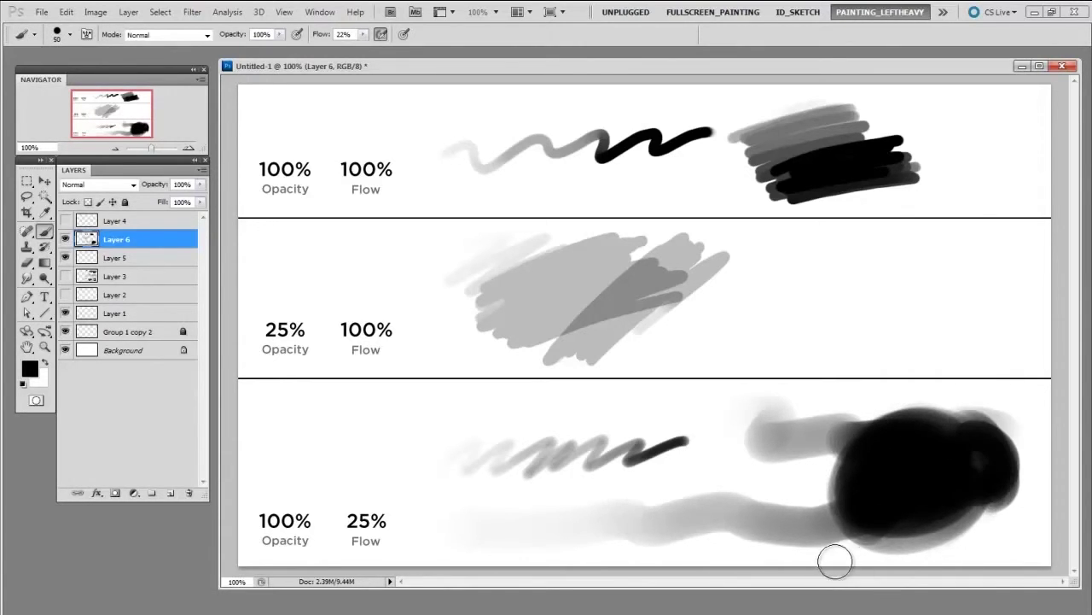